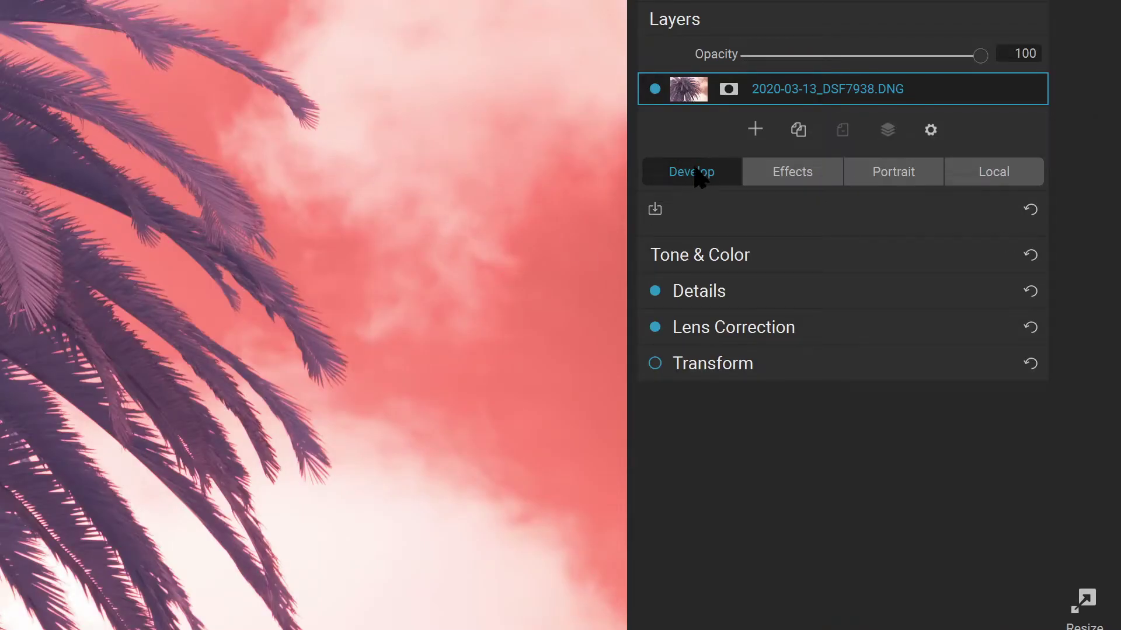
Apply AI Auto tone: Contrast 2, Highlights -29, Midtones 13, Shadows 13, Whites 1, Blacks -50.
{"action": "left_click", "coordinate": [725, 257]}
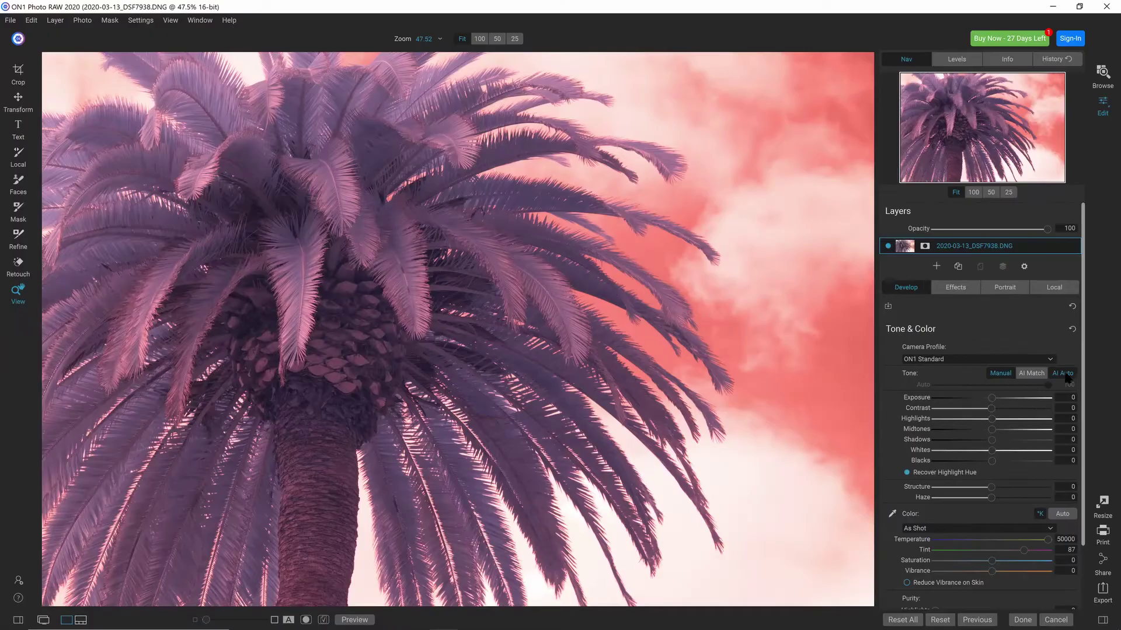
{"action": "left_click", "coordinate": [1063, 374]}
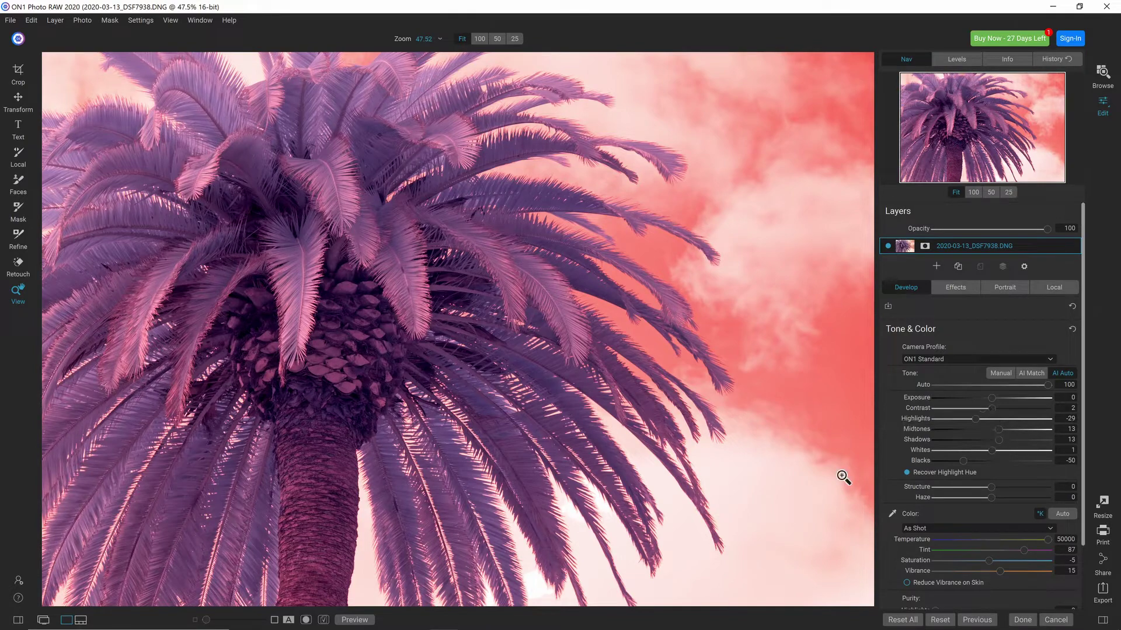
Try cooler and warmer white-balance temperatures, including relative temperature values.
{"action": "scroll", "coordinate": [947, 489], "scroll_direction": "down", "scroll_amount": 2}
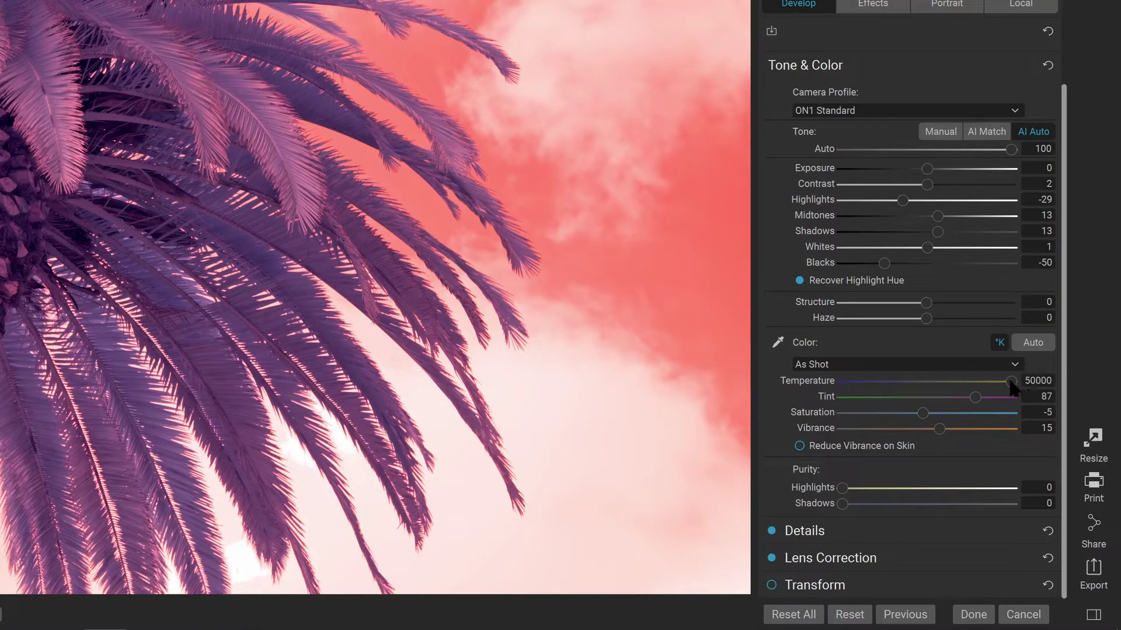
{"action": "mouse_move", "coordinate": [1007, 379]}
{"action": "left_mouse_down"}
{"action": "mouse_move", "coordinate": [792, 391]}
{"action": "mouse_move", "coordinate": [1018, 383]}
{"action": "left_mouse_up"}
{"action": "left_click", "coordinate": [999, 343]}
{"action": "left_click_drag", "start_coordinate": [892, 385], "coordinate": [811, 389]}
{"action": "left_click_drag", "start_coordinate": [905, 389], "coordinate": [929, 385]}
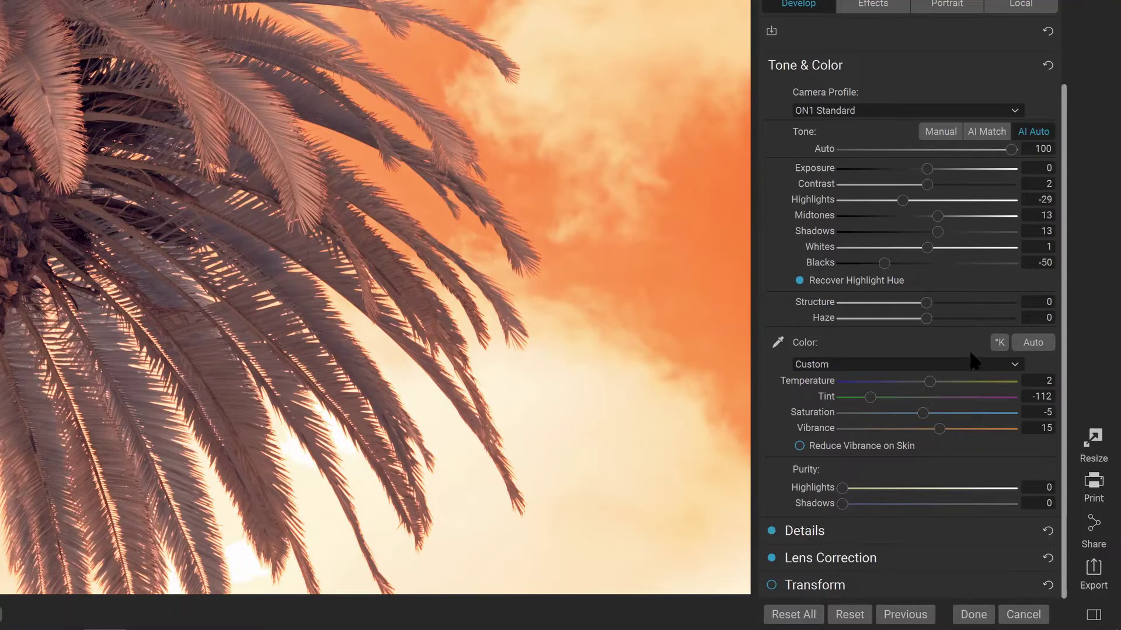
Back in Kelvin, sample the sky for white balance: Temperature 4756, Tint -104.
{"action": "left_click", "coordinate": [998, 344]}
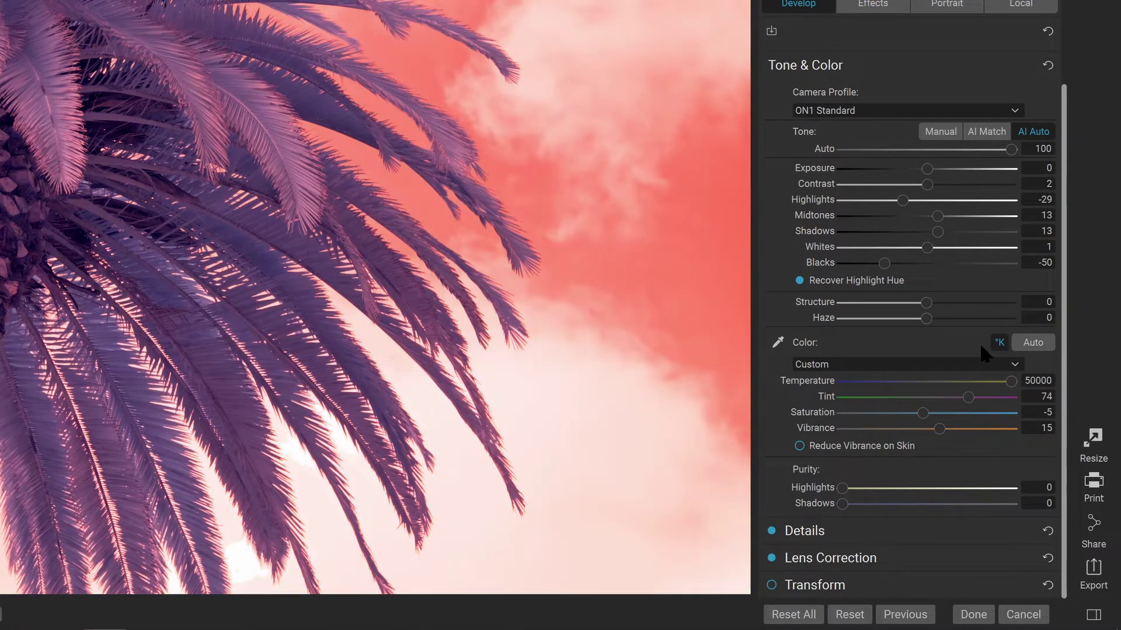
{"action": "left_click", "coordinate": [775, 342]}
{"action": "left_click", "coordinate": [509, 385]}
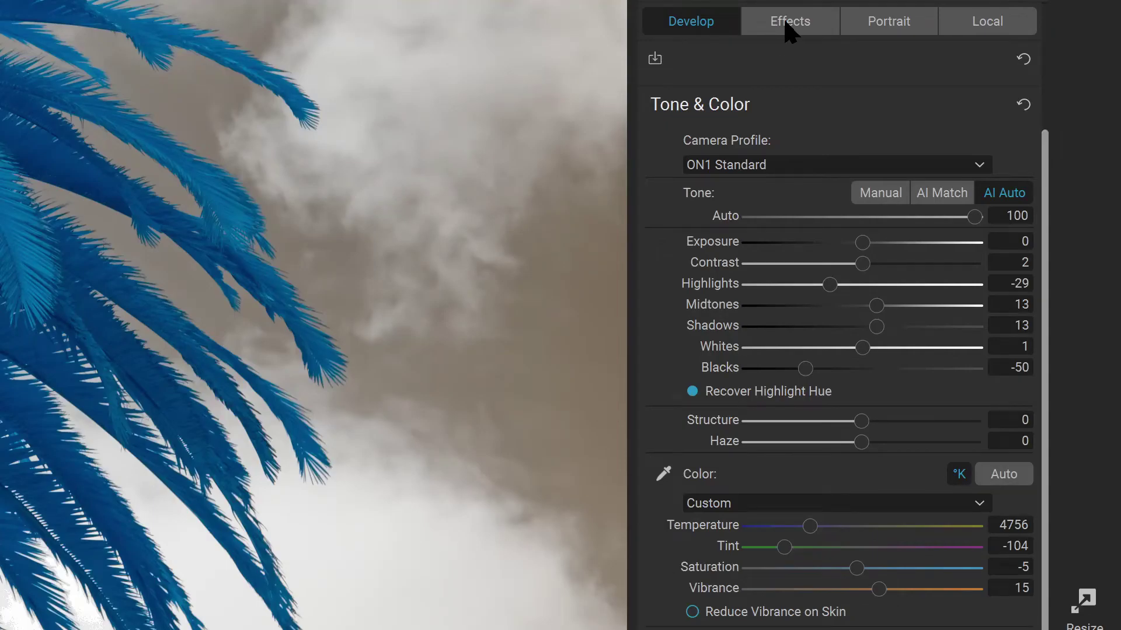
Add a Channel Mixer effect with the IR Swap preset, turning the palm coral-red against teal sky.
{"action": "left_click", "coordinate": [785, 21]}
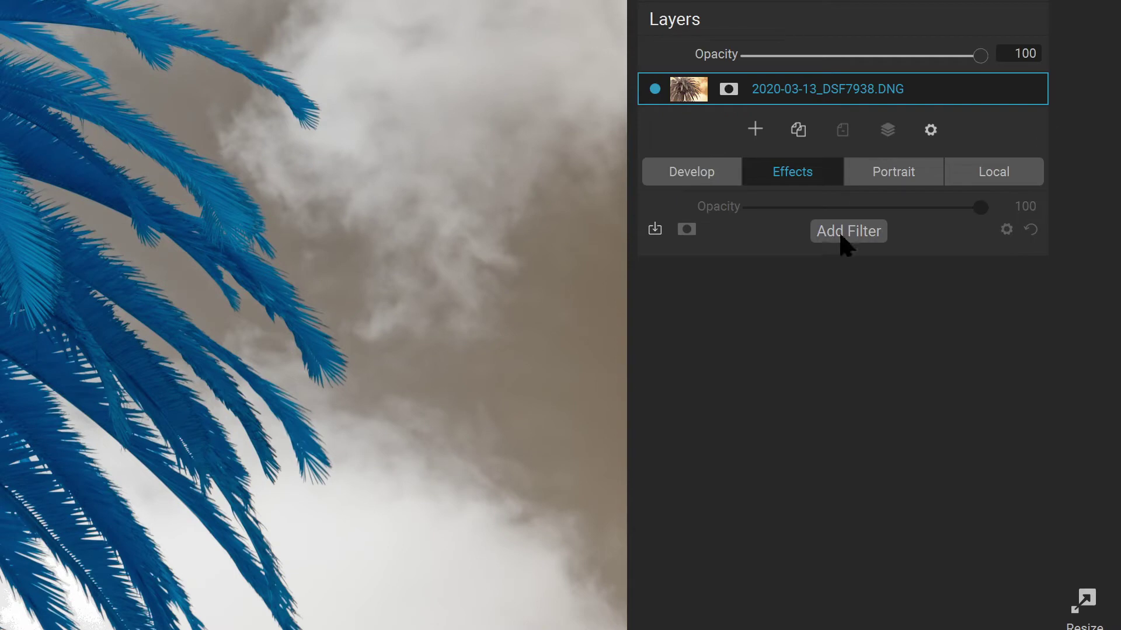
{"action": "left_click", "coordinate": [843, 234]}
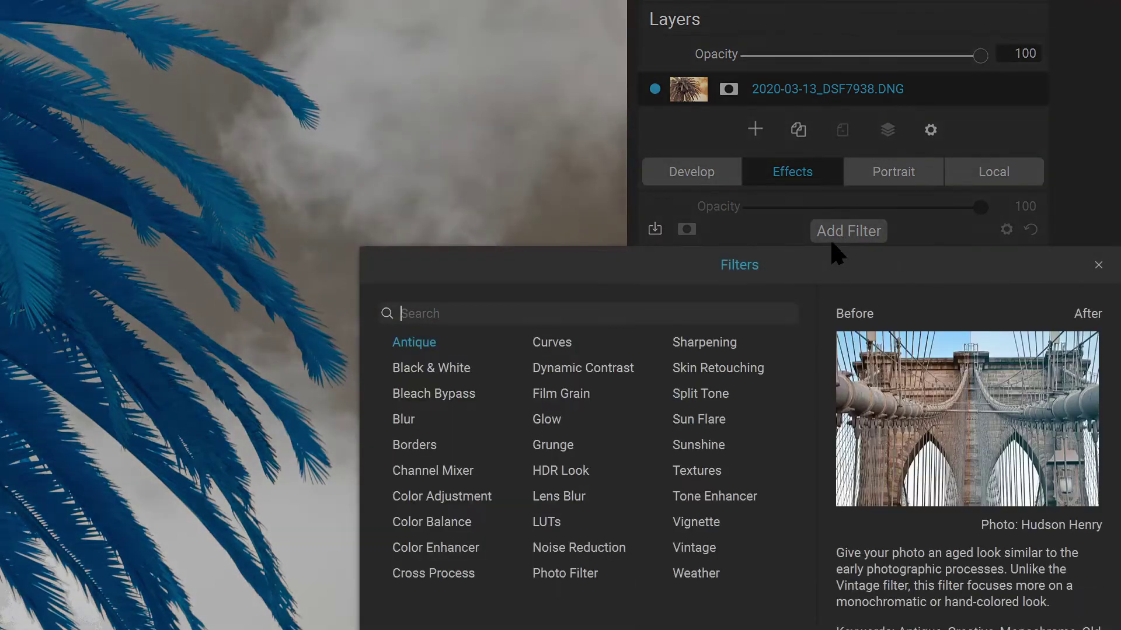
{"action": "left_click", "coordinate": [433, 470]}
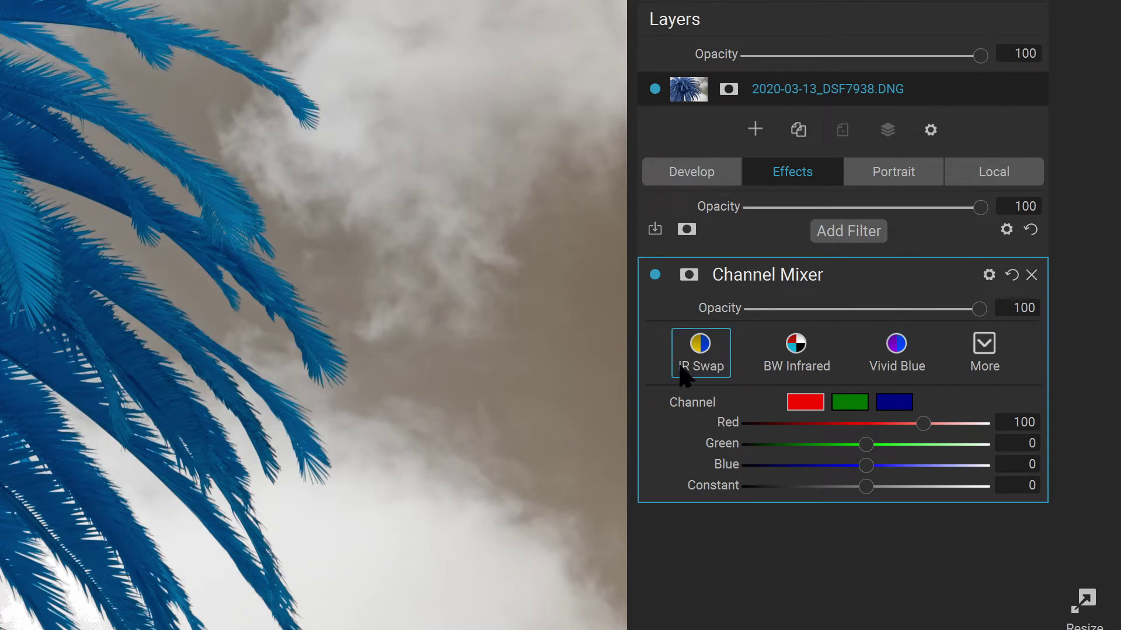
{"action": "left_click", "coordinate": [983, 349]}
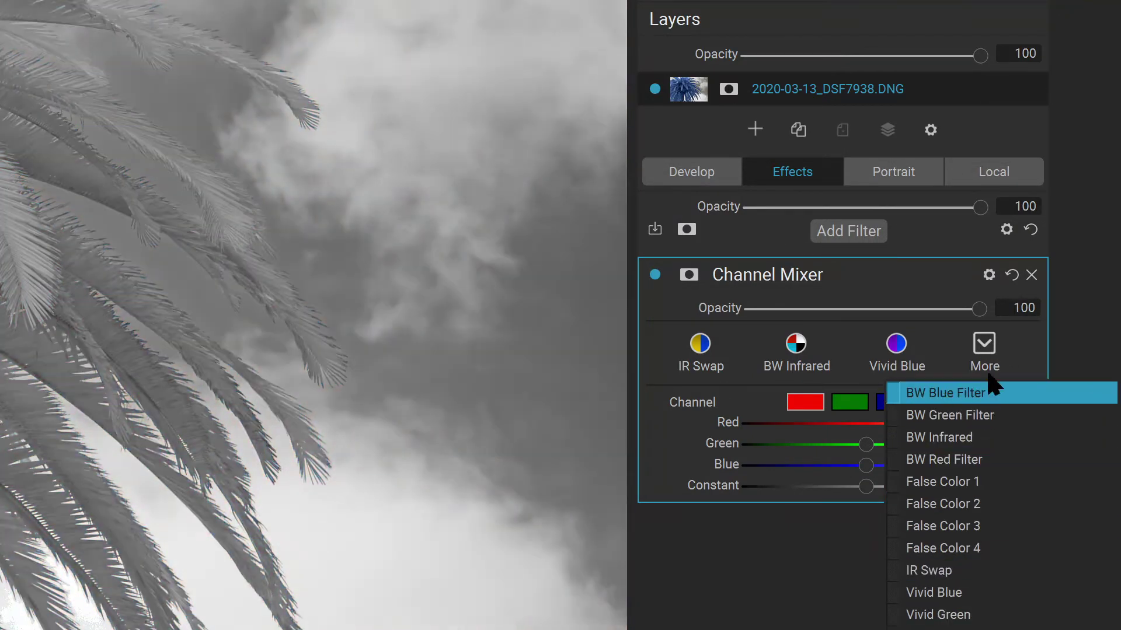
{"action": "left_click", "coordinate": [984, 356]}
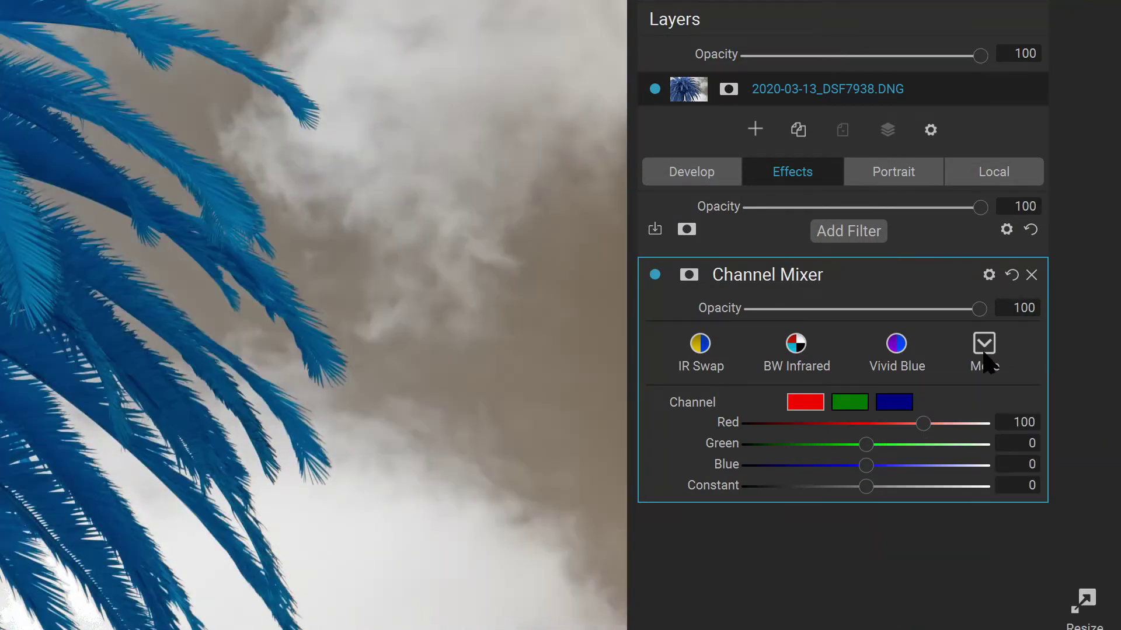
{"action": "left_click", "coordinate": [709, 350]}
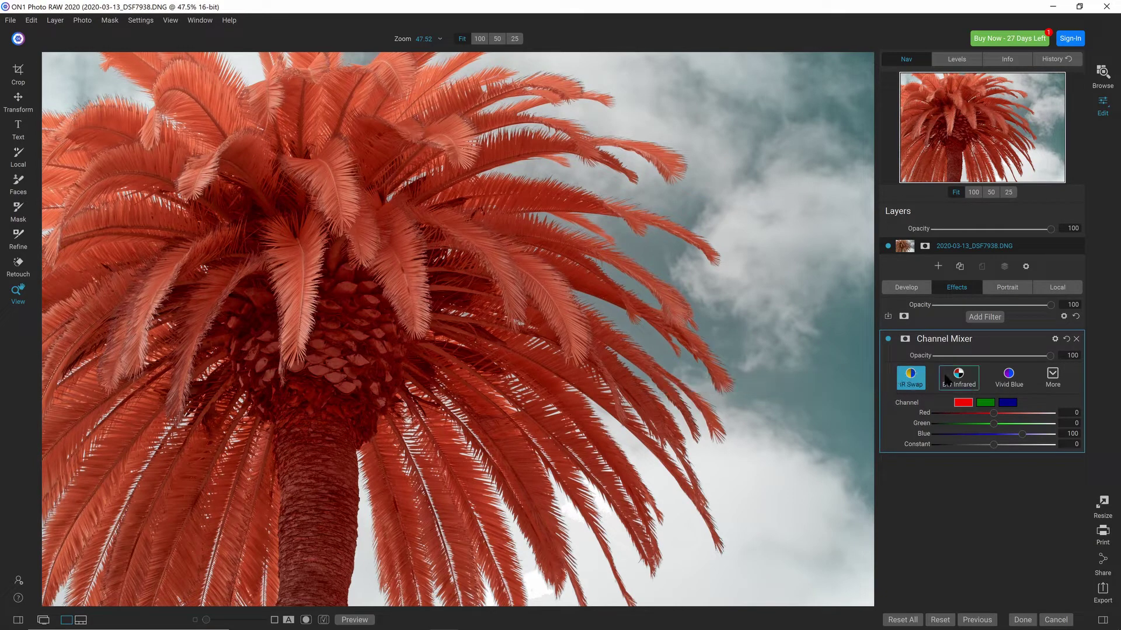
{"action": "left_click", "coordinate": [889, 397]}
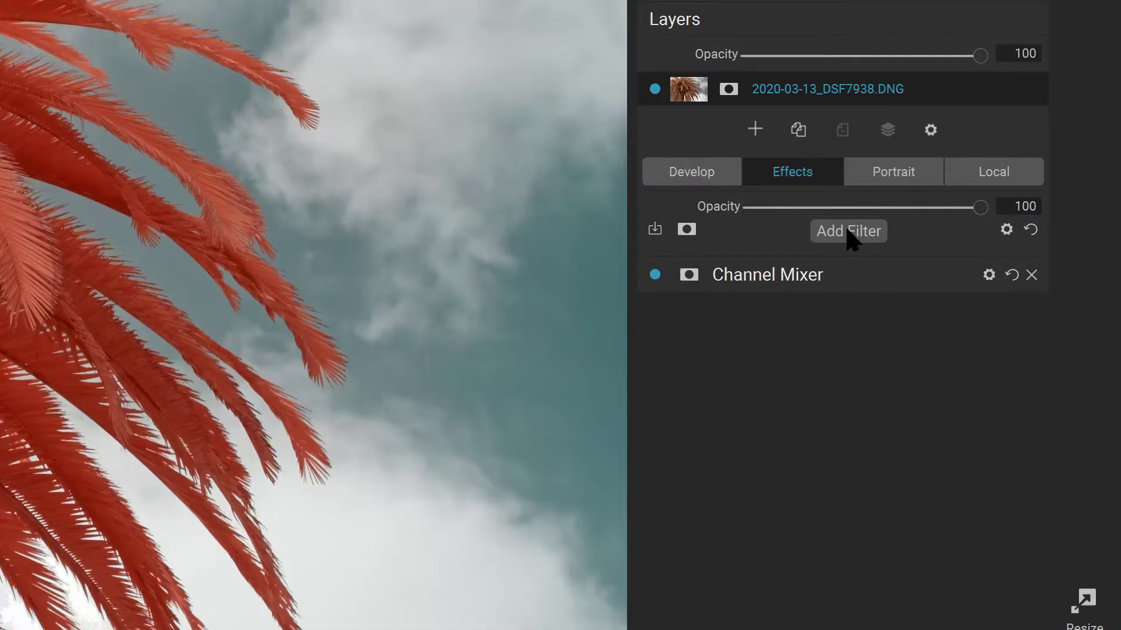
Add a Color Adjustment filter and shift the red foliage hue toward gold.
{"action": "left_click", "coordinate": [848, 231]}
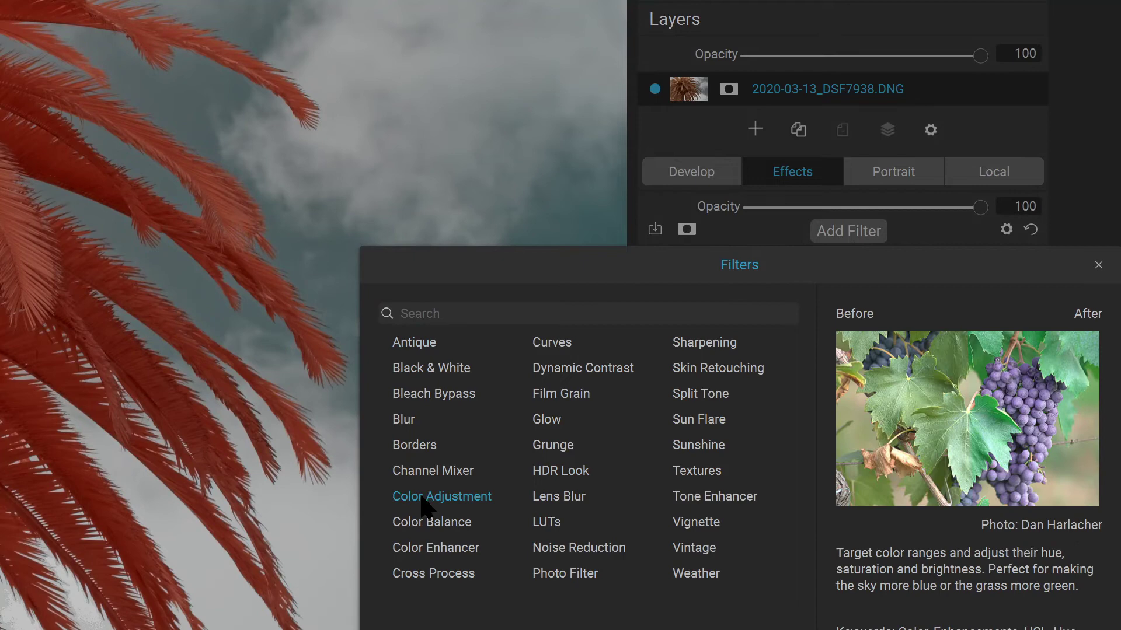
{"action": "left_click", "coordinate": [423, 497]}
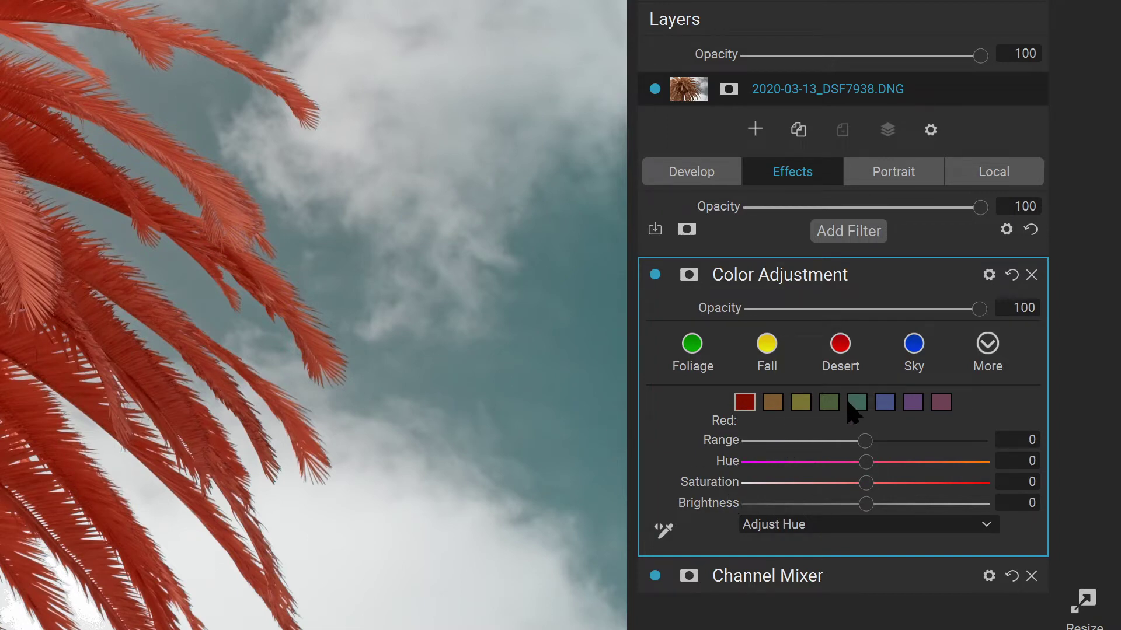
{"action": "left_click_drag", "start_coordinate": [866, 461], "coordinate": [990, 500]}
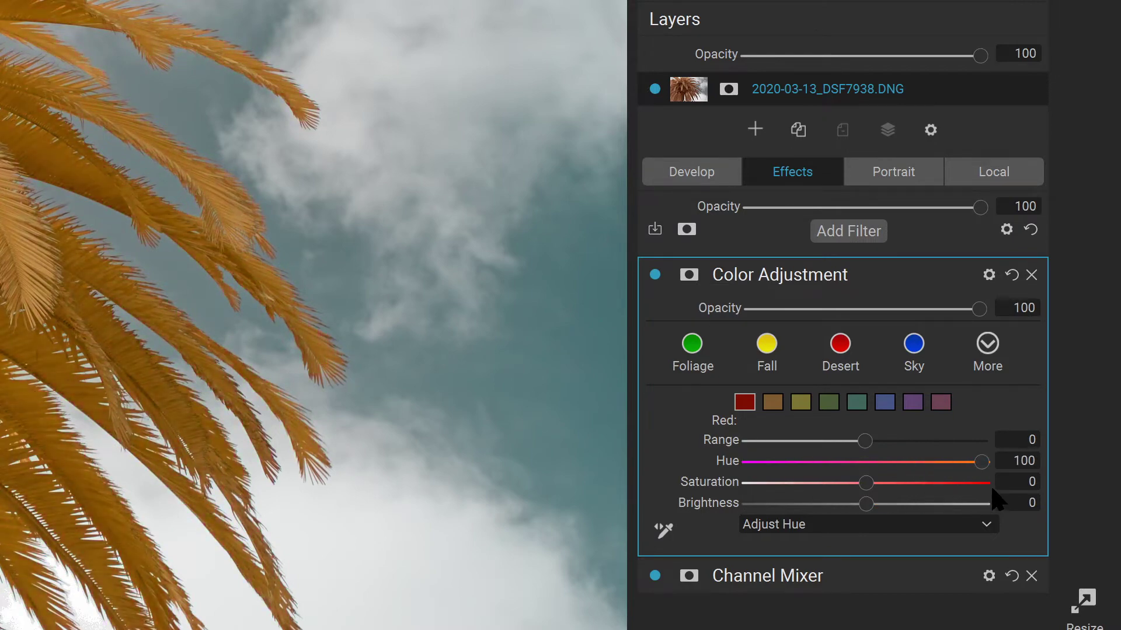
Set the Blue range's Hue to 100 and Saturation to 100.
{"action": "left_click", "coordinate": [885, 403]}
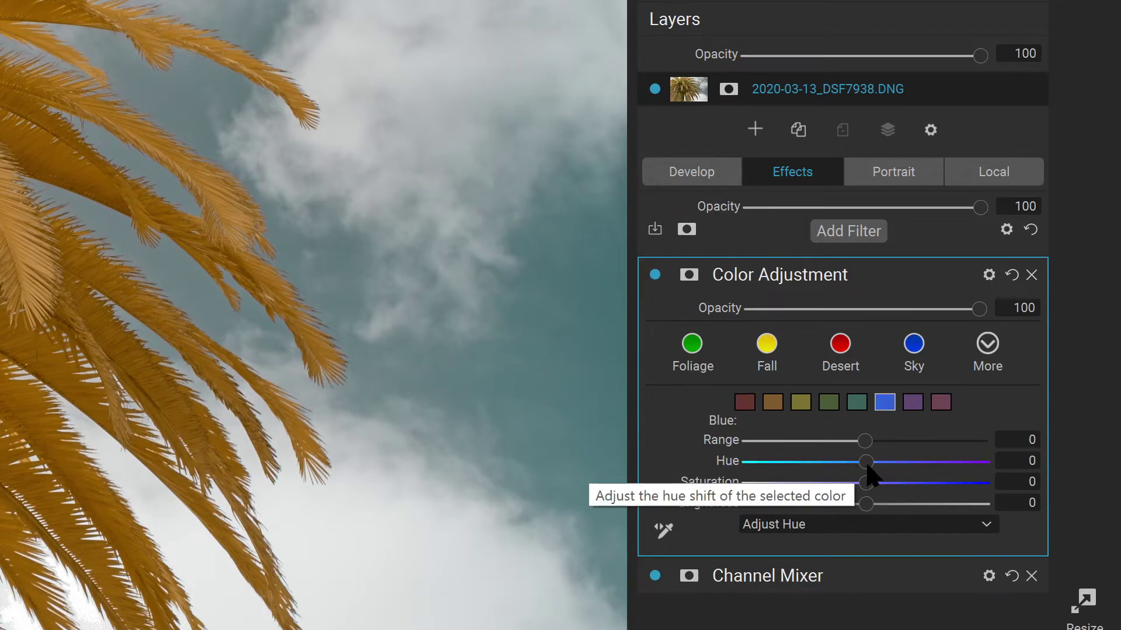
{"action": "left_click_drag", "start_coordinate": [866, 466], "coordinate": [902, 478]}
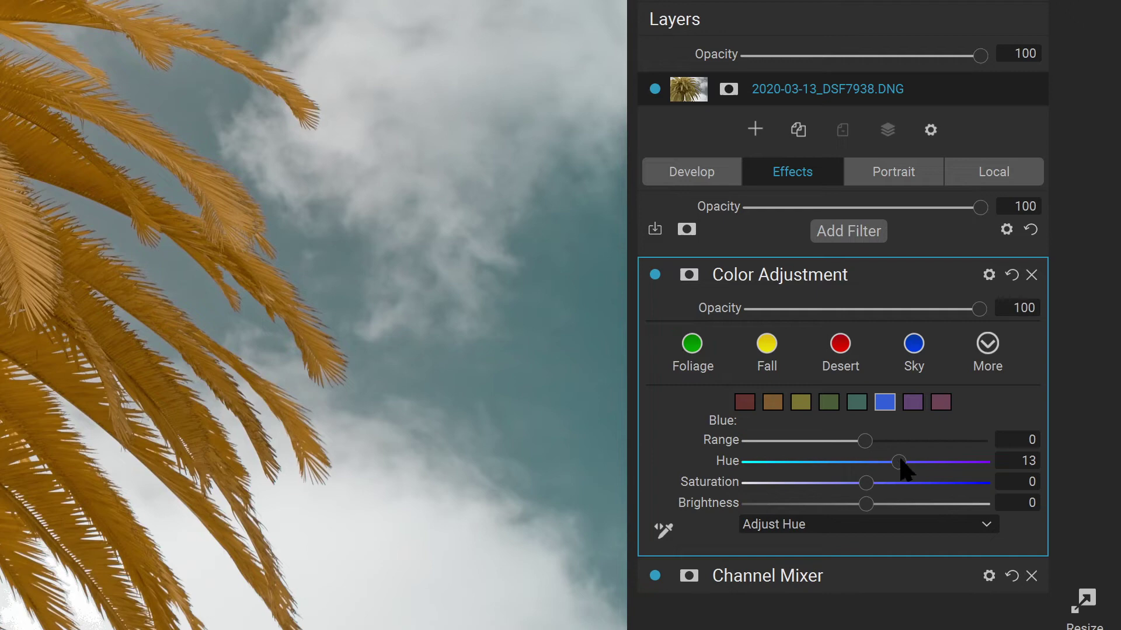
{"action": "left_click_drag", "start_coordinate": [899, 463], "coordinate": [985, 471]}
{"action": "left_click_drag", "start_coordinate": [868, 494], "coordinate": [1003, 494]}
Add another Color Adjustment setting Blue Hue 100, Saturation 19, Brightness -8.
{"action": "left_click", "coordinate": [850, 234]}
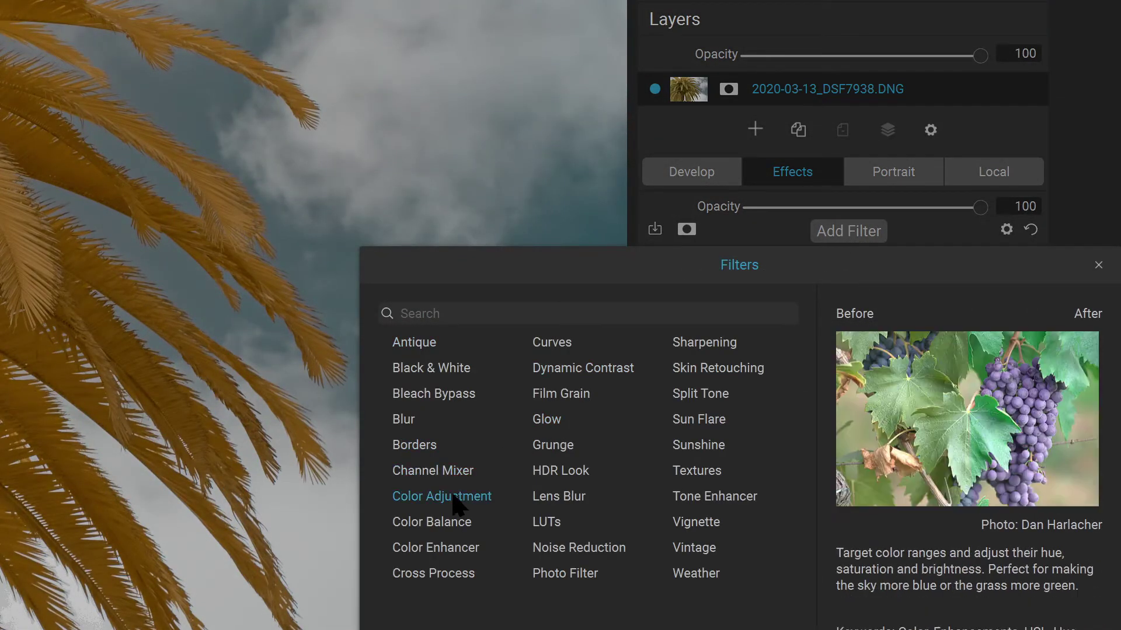
{"action": "left_click", "coordinate": [454, 497]}
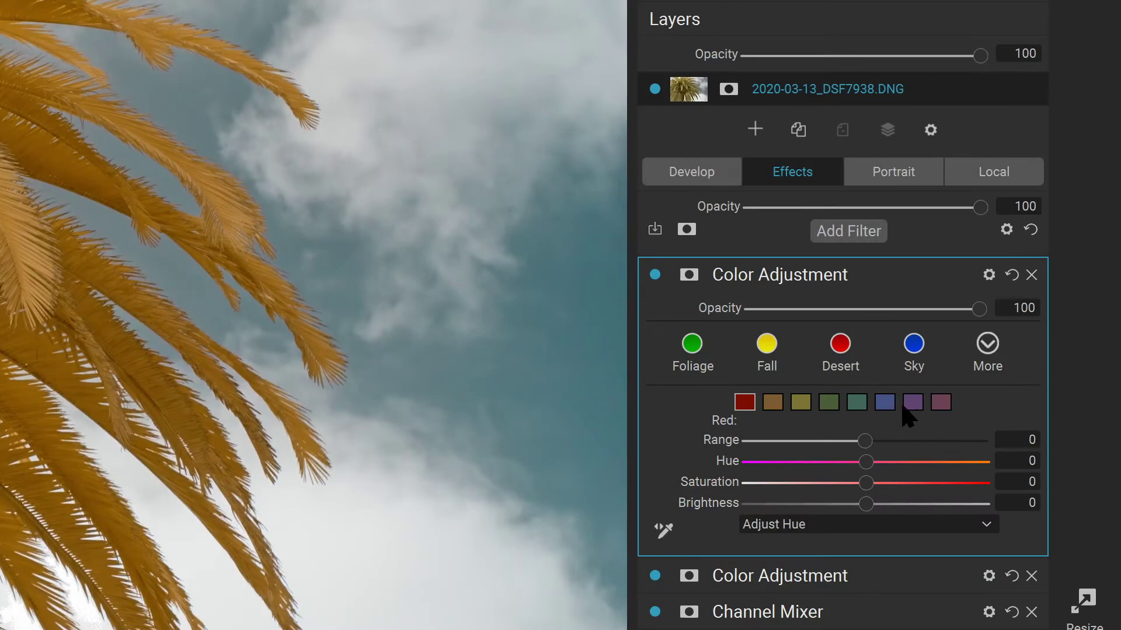
{"action": "left_click", "coordinate": [885, 404]}
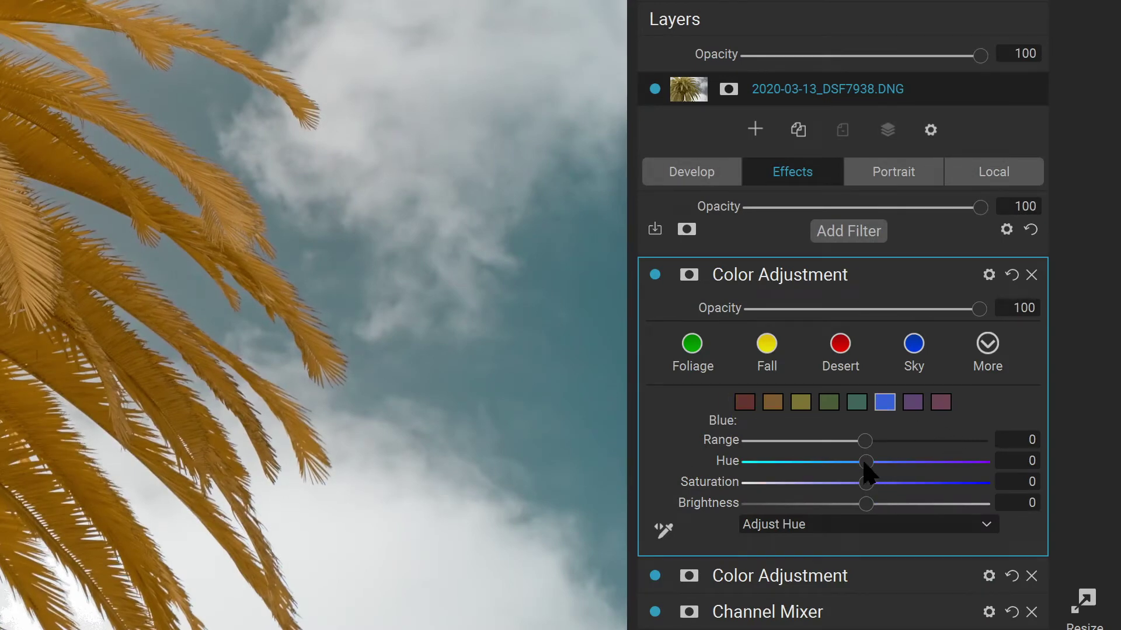
{"action": "left_click_drag", "start_coordinate": [865, 464], "coordinate": [981, 477]}
{"action": "left_click_drag", "start_coordinate": [865, 483], "coordinate": [937, 501]}
Add Dynamic Contrast with the Natural preset at Small 15, Medium 48, Large 11.
{"action": "left_click", "coordinate": [988, 319]}
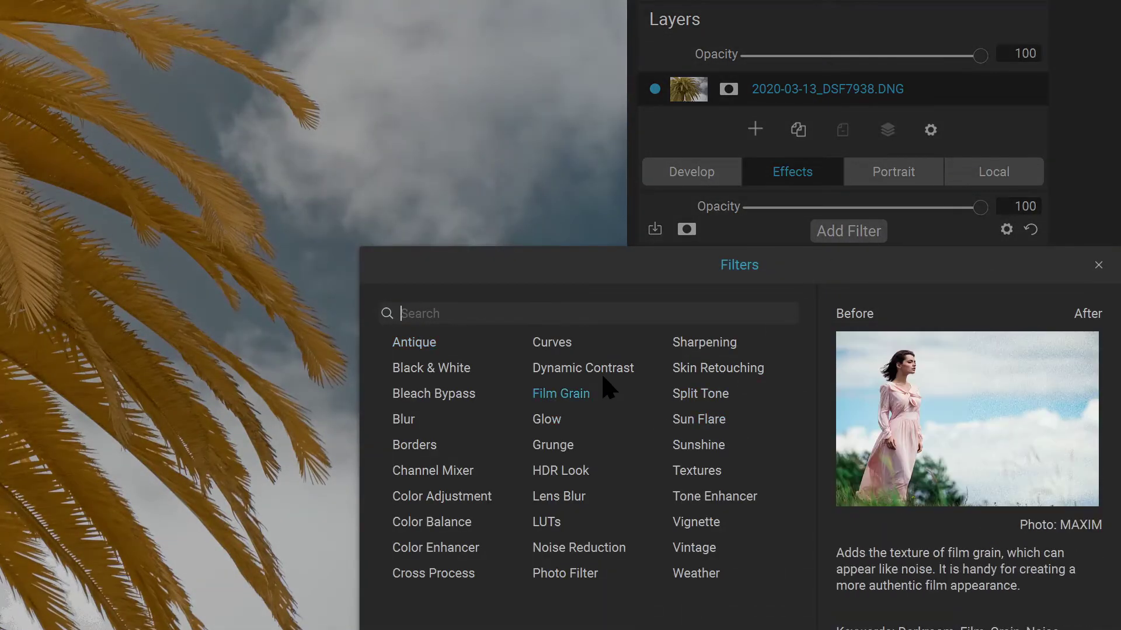
{"action": "left_click", "coordinate": [586, 368]}
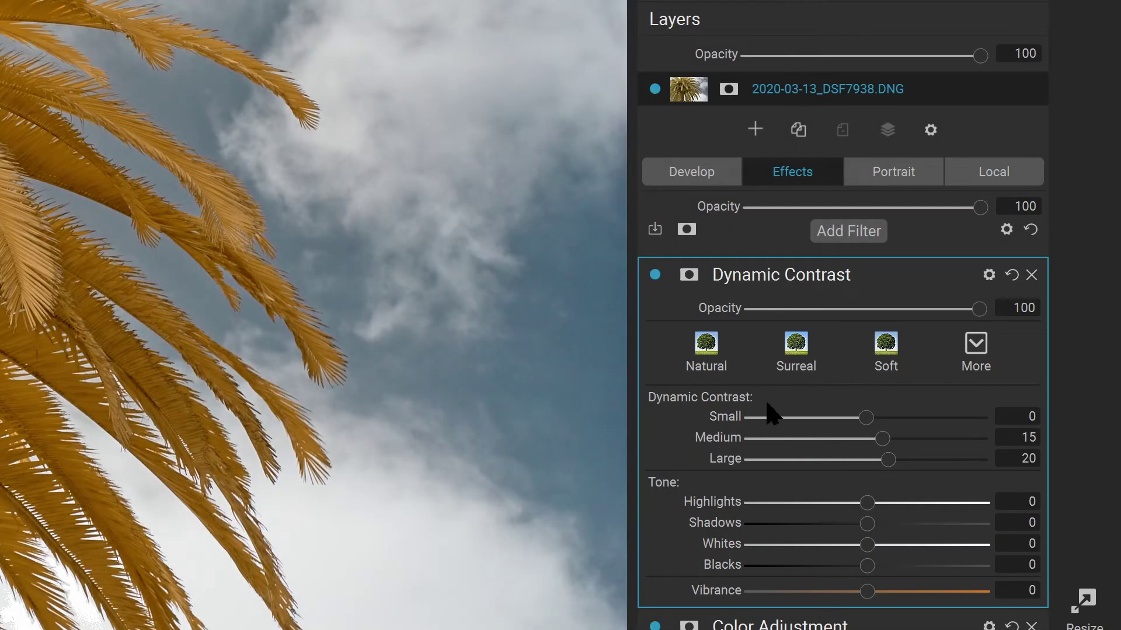
{"action": "left_click", "coordinate": [716, 356]}
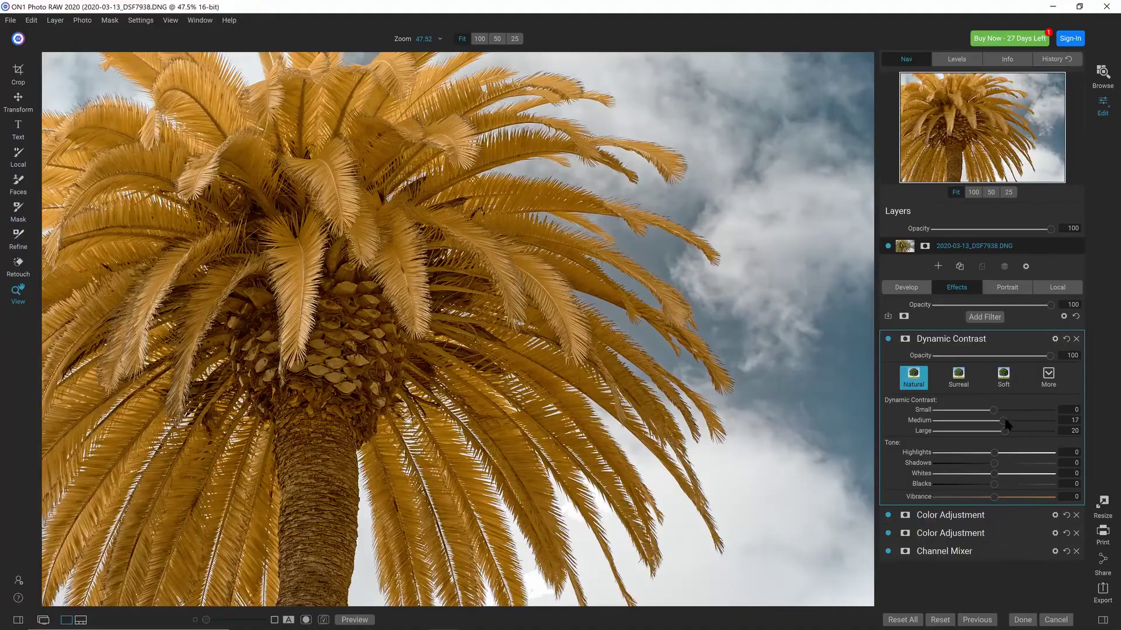
{"action": "left_click_drag", "start_coordinate": [884, 442], "coordinate": [922, 438]}
{"action": "mouse_move", "coordinate": [1004, 431]}
{"action": "left_mouse_down"}
{"action": "mouse_move", "coordinate": [1033, 438]}
{"action": "mouse_move", "coordinate": [987, 440]}
{"action": "mouse_move", "coordinate": [1007, 442]}
{"action": "mouse_move", "coordinate": [1001, 428]}
{"action": "mouse_move", "coordinate": [1021, 413]}
{"action": "mouse_move", "coordinate": [1004, 416]}
{"action": "left_mouse_up"}
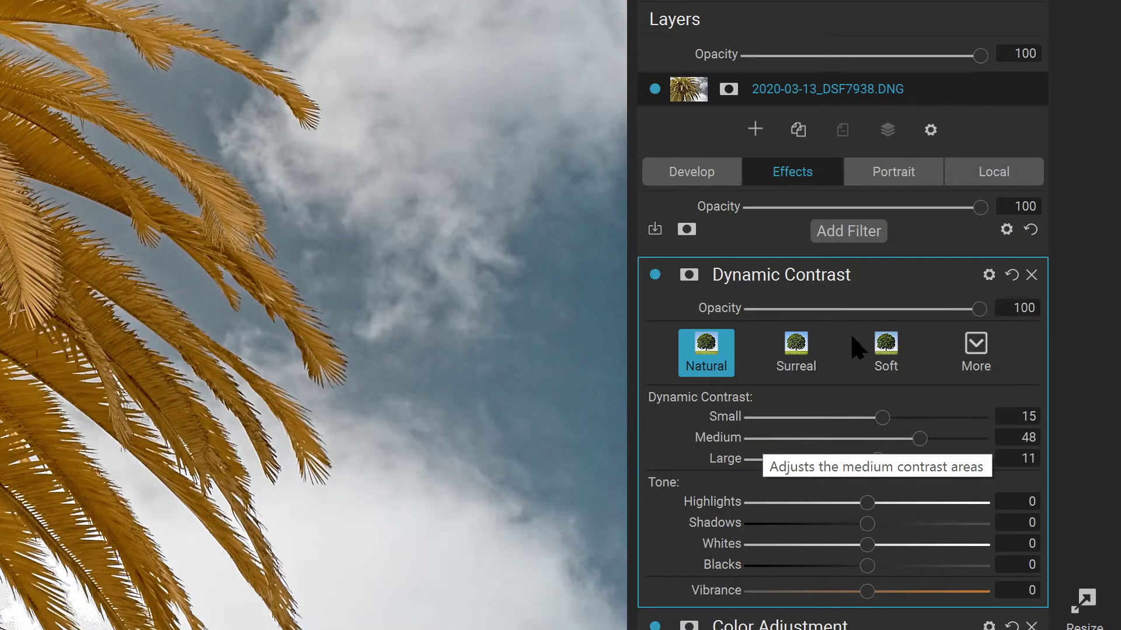
Add a Glow filter, compare presets, then use Normal in Softlight Strong mode with Amount 78.
{"action": "left_click", "coordinate": [848, 233]}
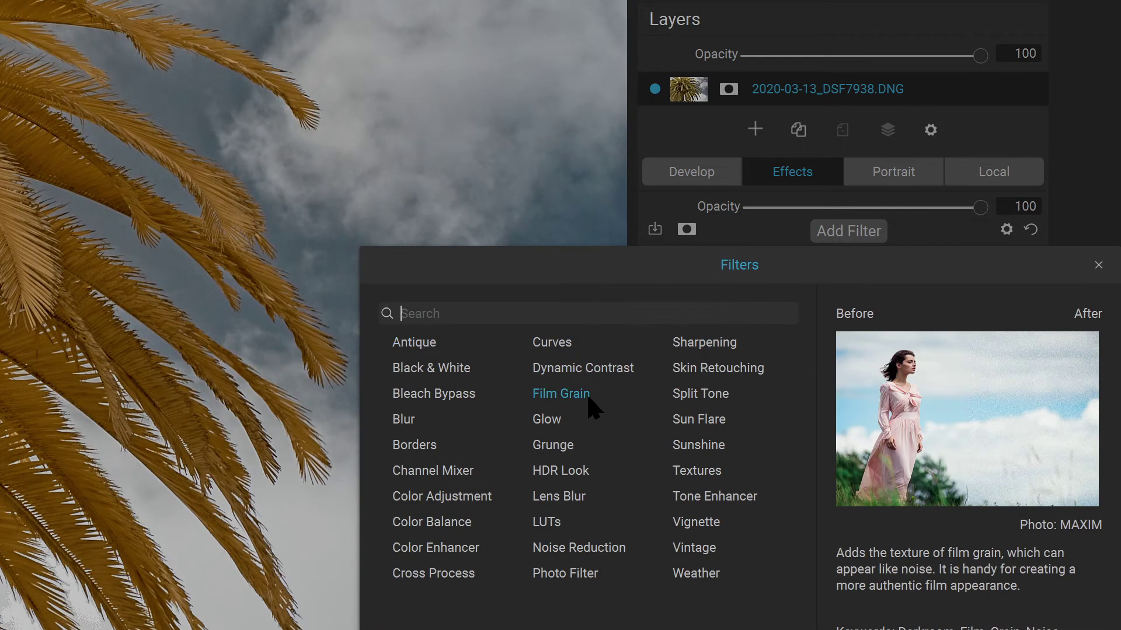
{"action": "left_click", "coordinate": [542, 417]}
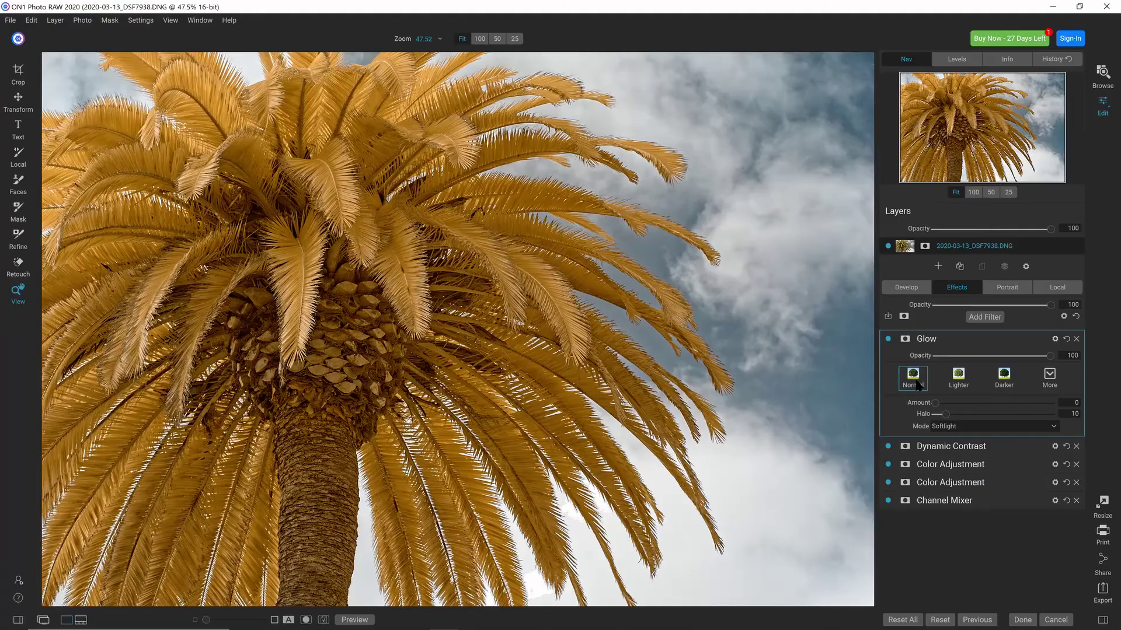
{"action": "left_click", "coordinate": [714, 366]}
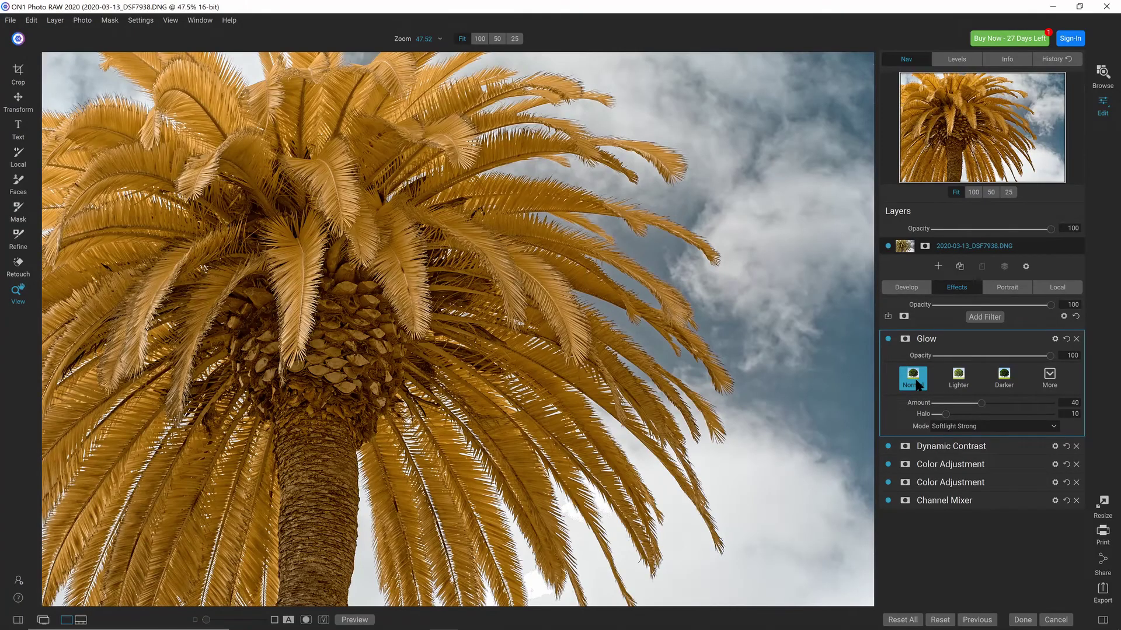
{"action": "left_click", "coordinate": [958, 381]}
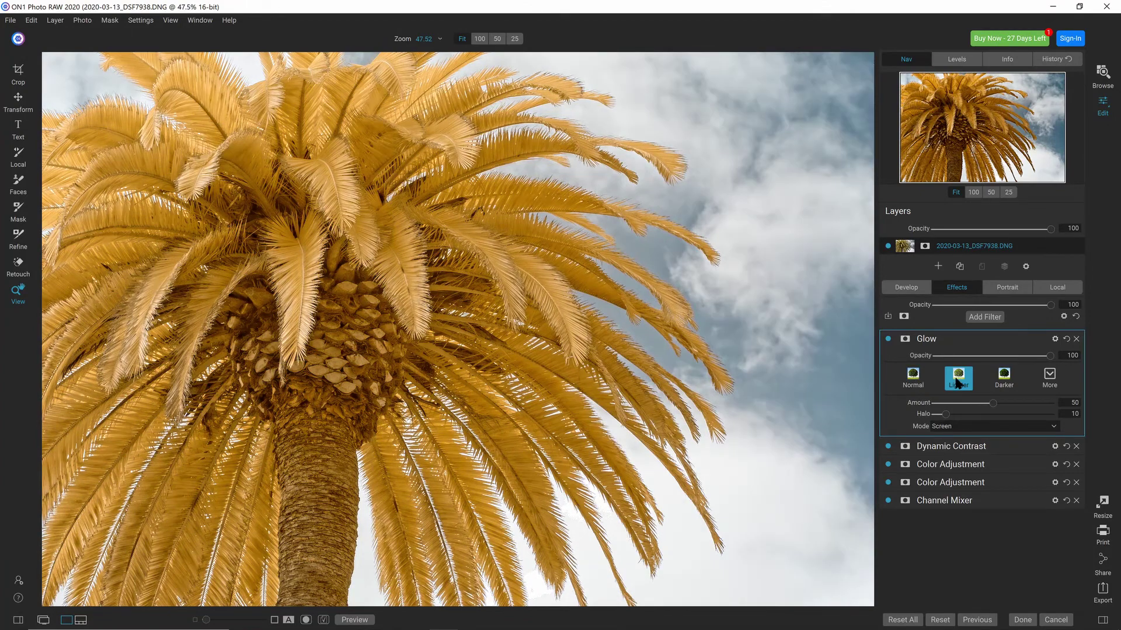
{"action": "left_click", "coordinate": [1004, 379]}
{"action": "left_click", "coordinate": [925, 383]}
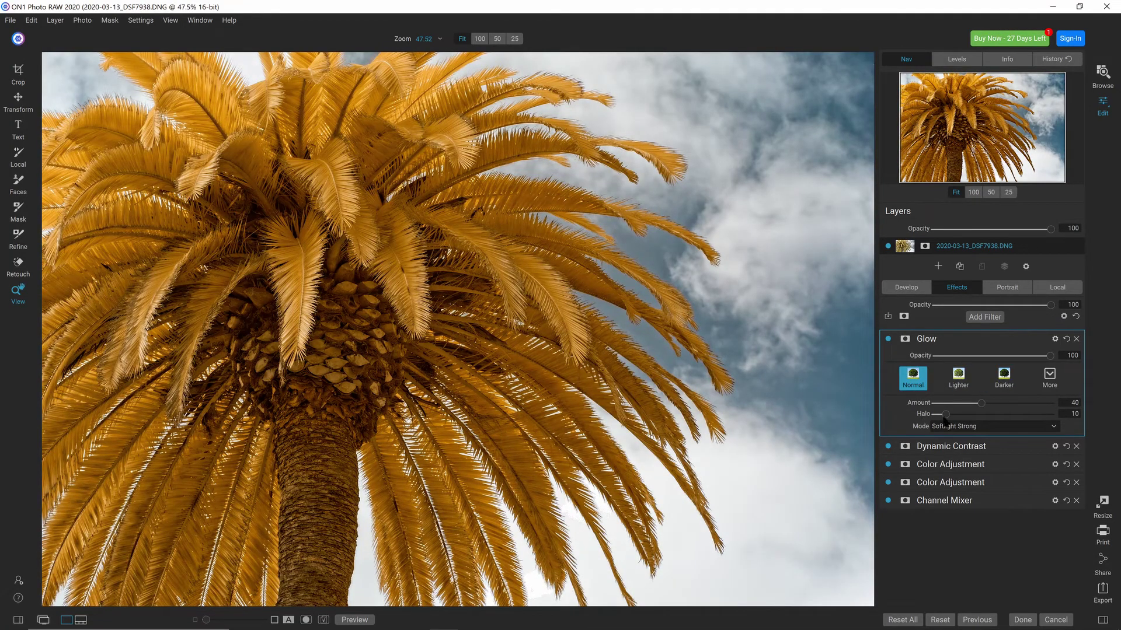
{"action": "left_click_drag", "start_coordinate": [981, 403], "coordinate": [1024, 407]}
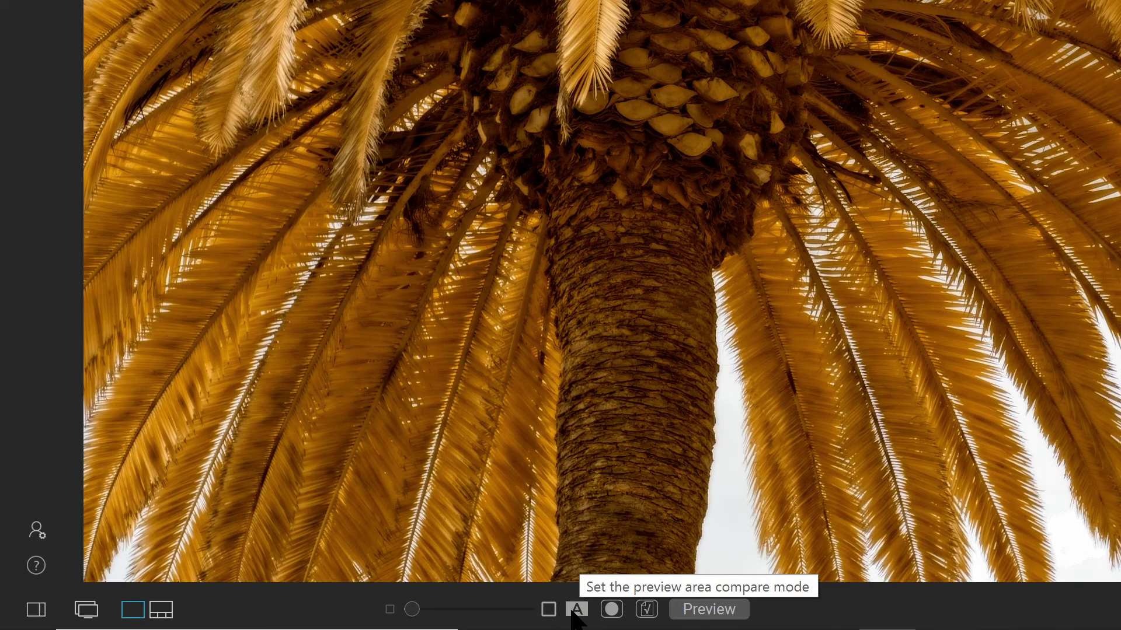
Show a split before/after view and slide the divider to compare original and edited palm.
{"action": "left_click", "coordinate": [577, 609]}
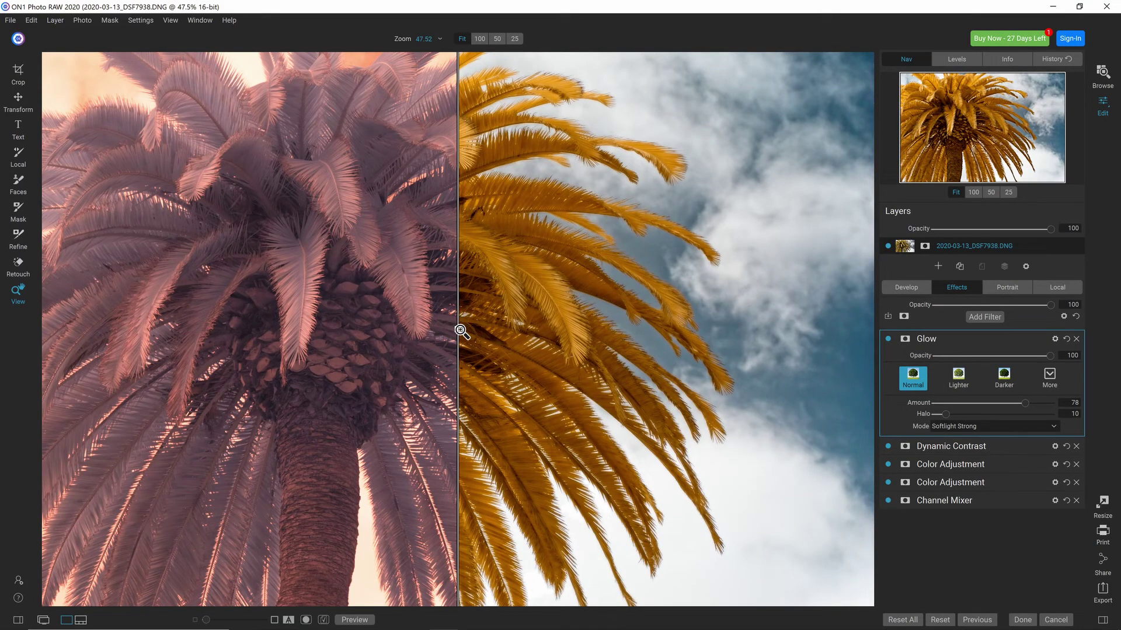
{"action": "left_click_drag", "start_coordinate": [458, 330], "coordinate": [16, 352]}
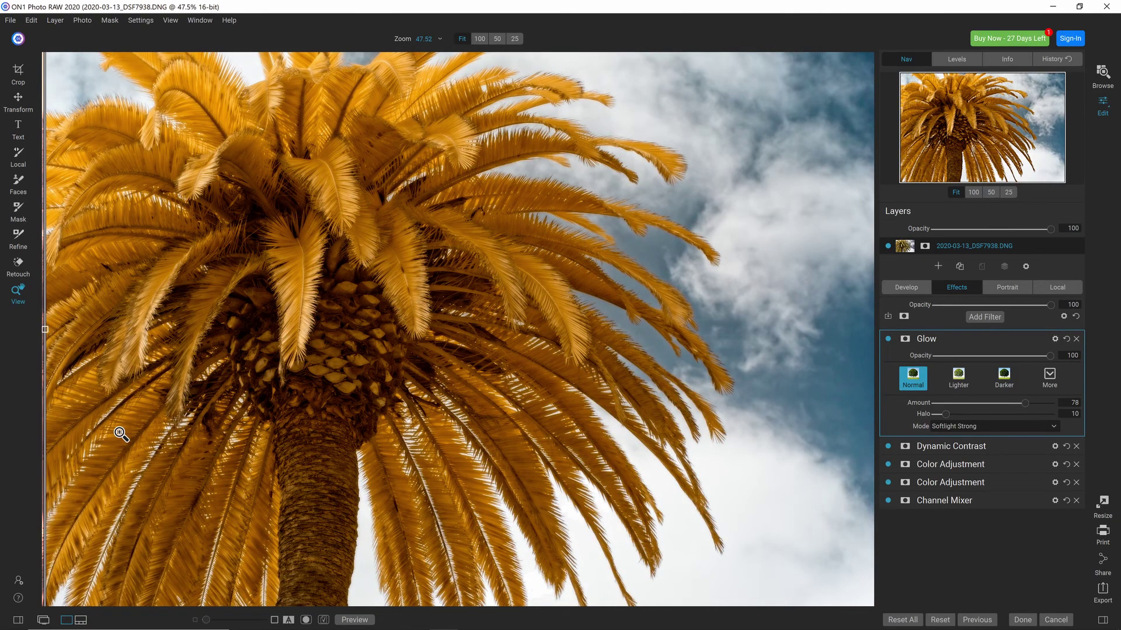